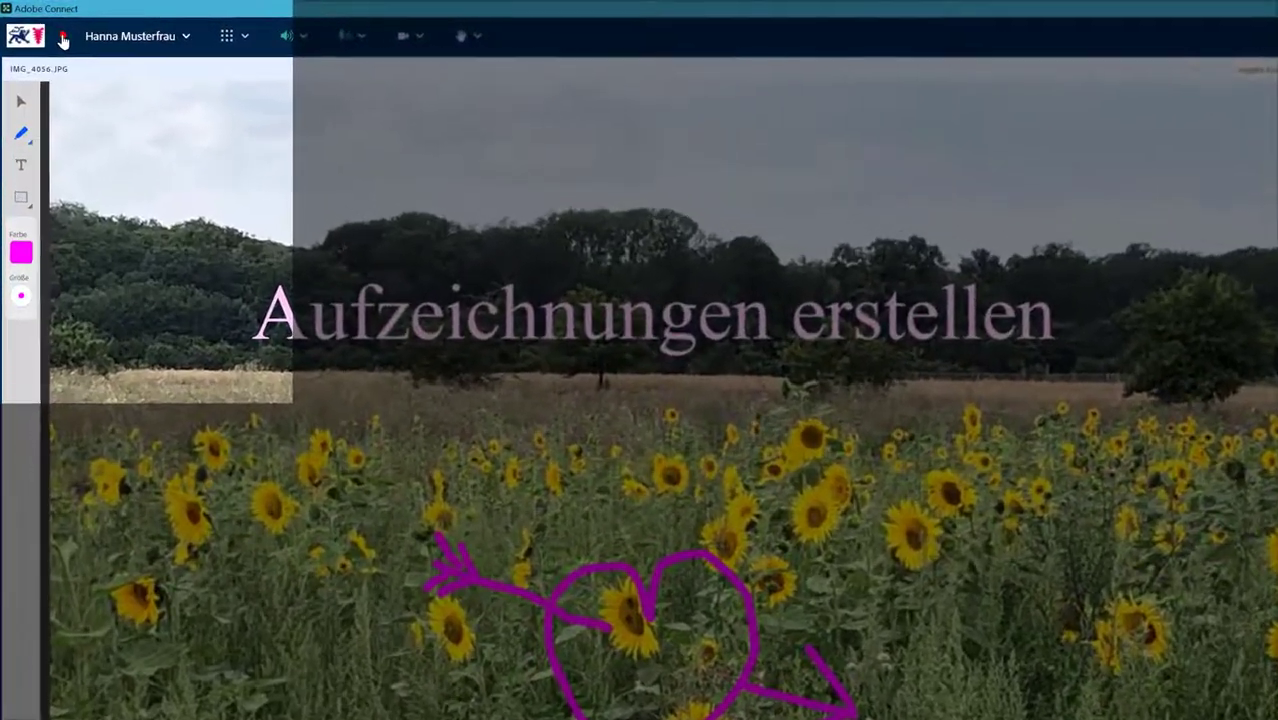
Step: Check the recording status and choose Aufzeichnung beenden from the user-name menu
click(48, 30)
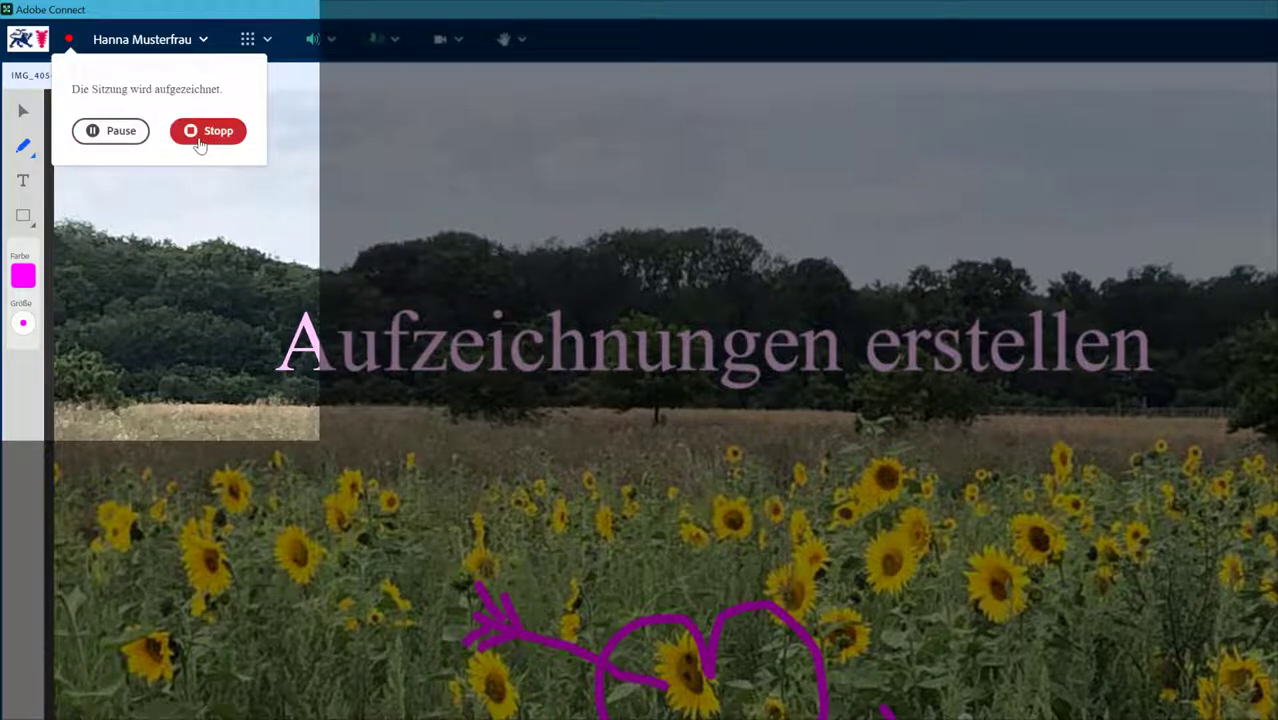
click(168, 46)
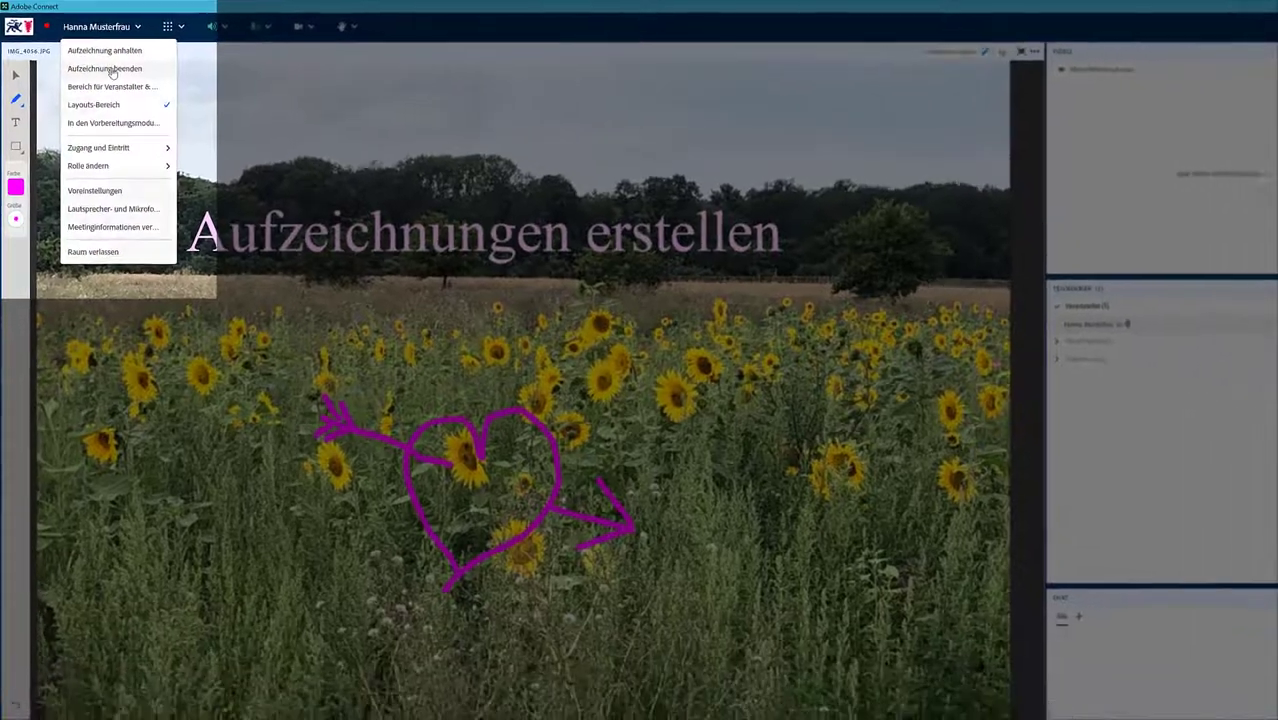
click(148, 94)
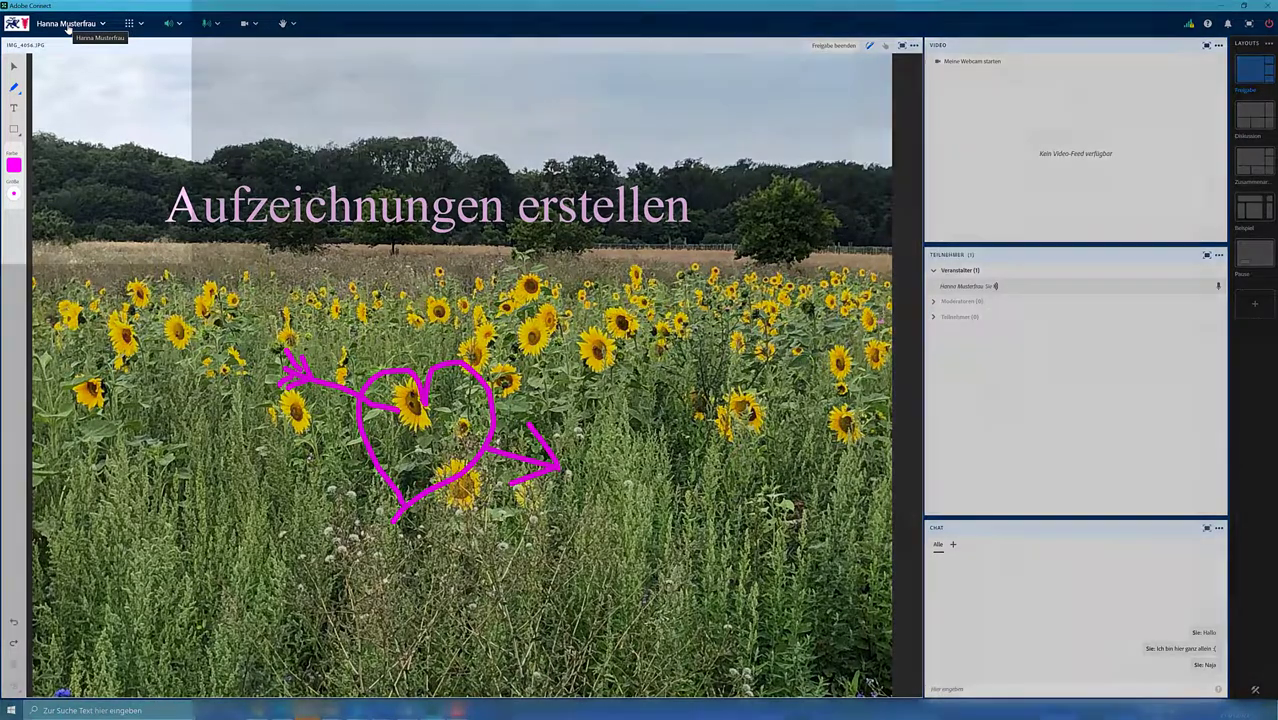
Step: Choose Meetinginformationen verwalten from the user-name menu to open the meeting's web page
click(67, 23)
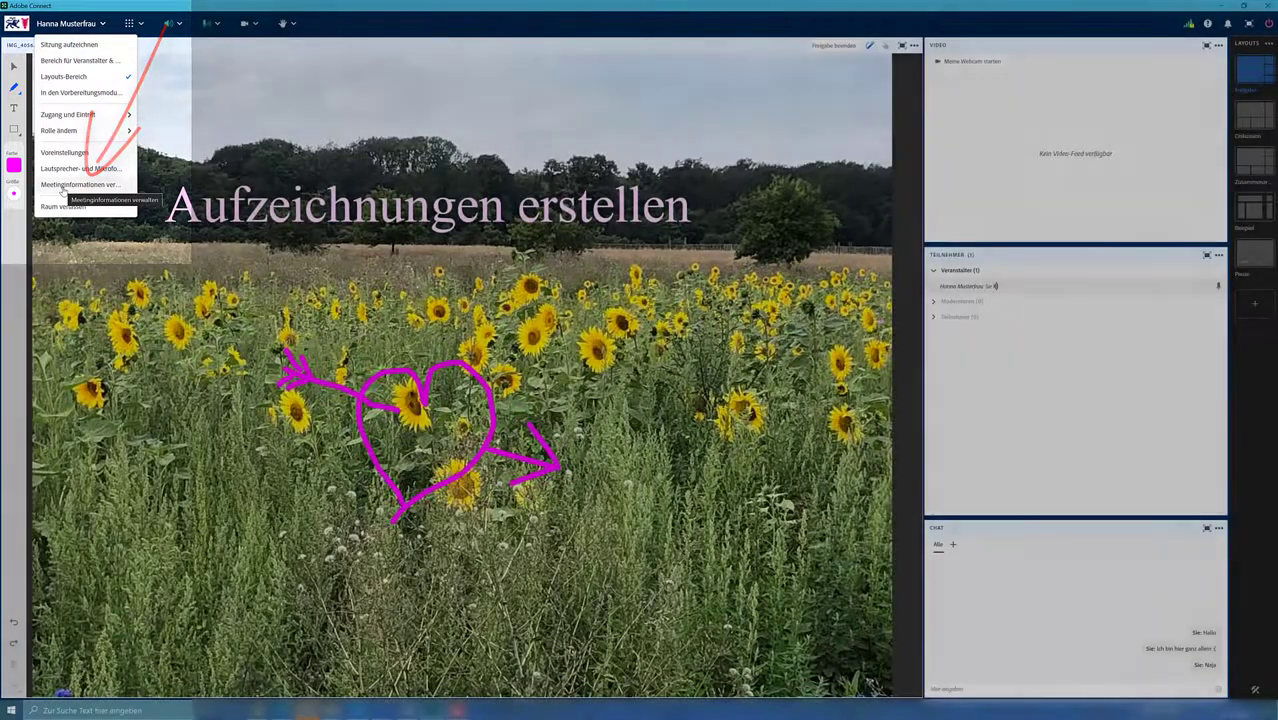
click(63, 185)
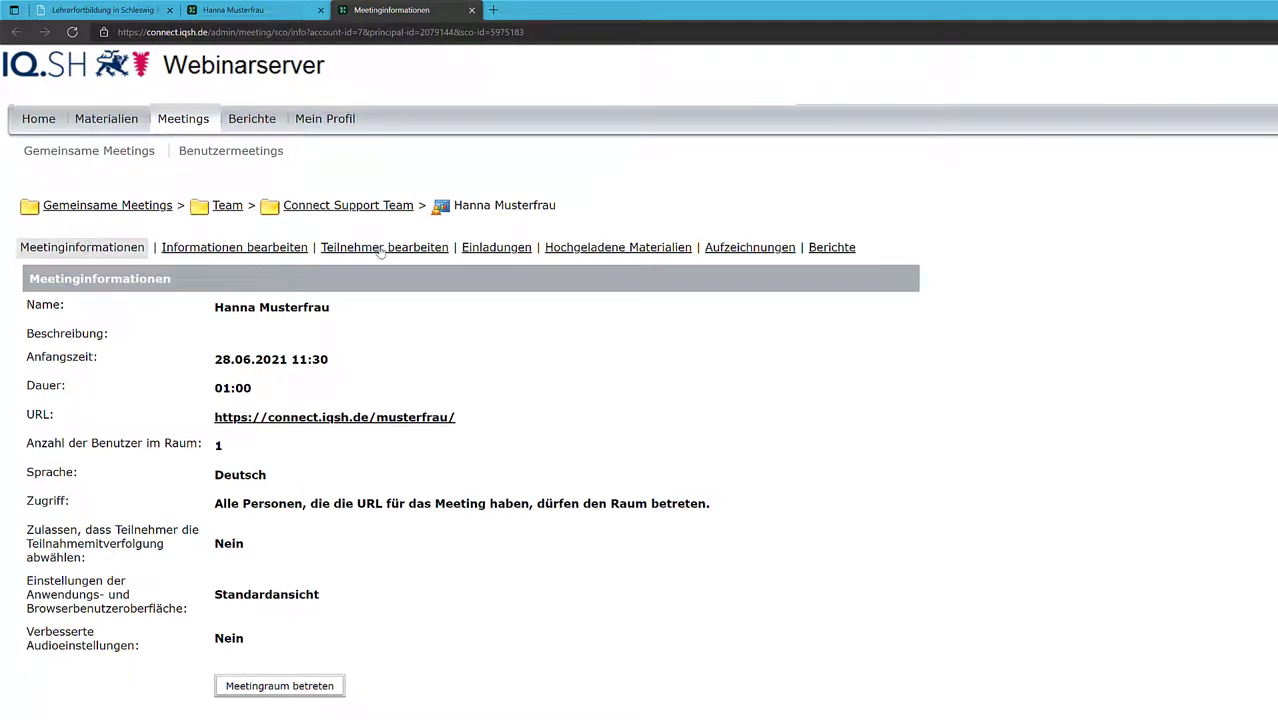
Step: Select the Für Tutorial Video recording under Aufzeichnungen and open its Zugriffstyp settings
click(762, 254)
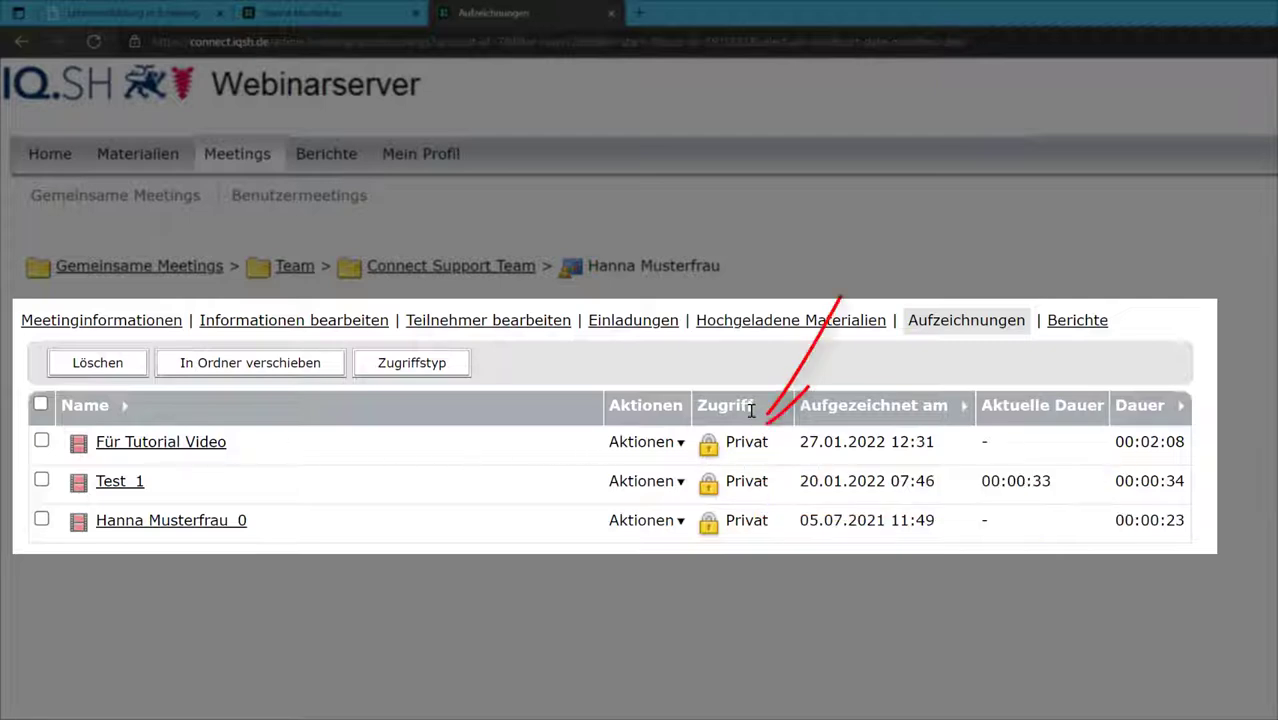
mouse_move(753, 452)
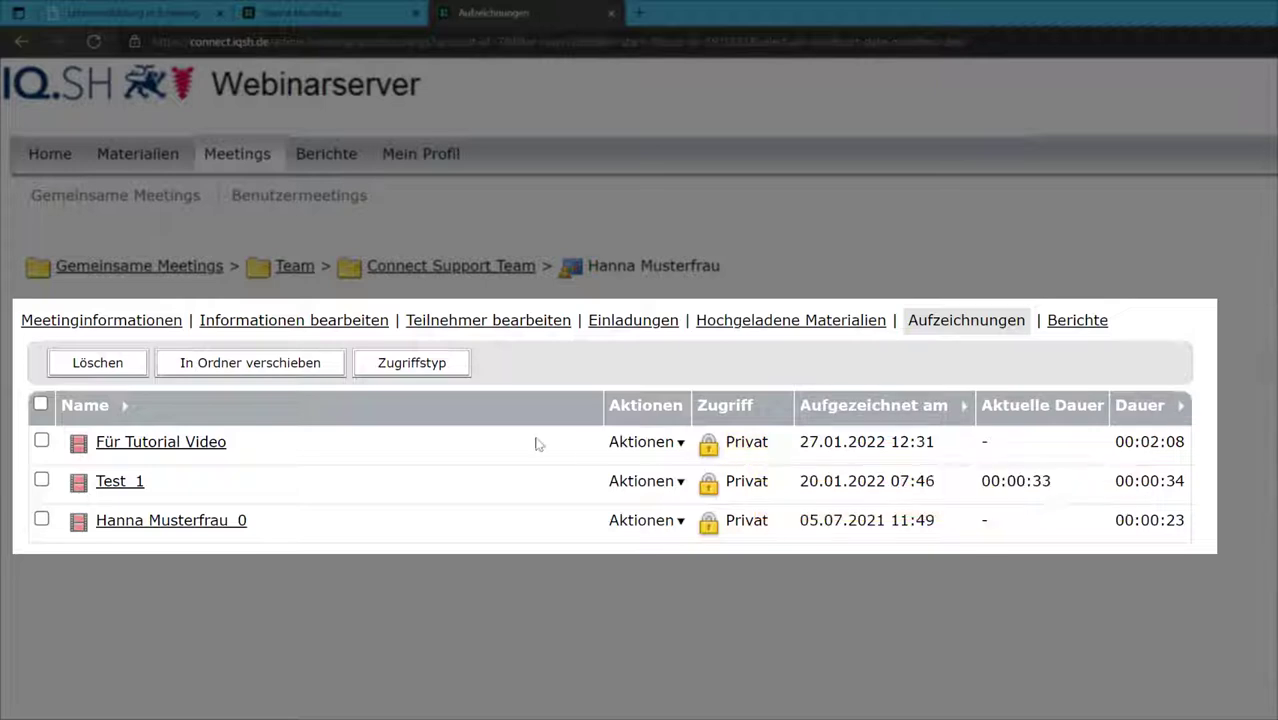
click(42, 442)
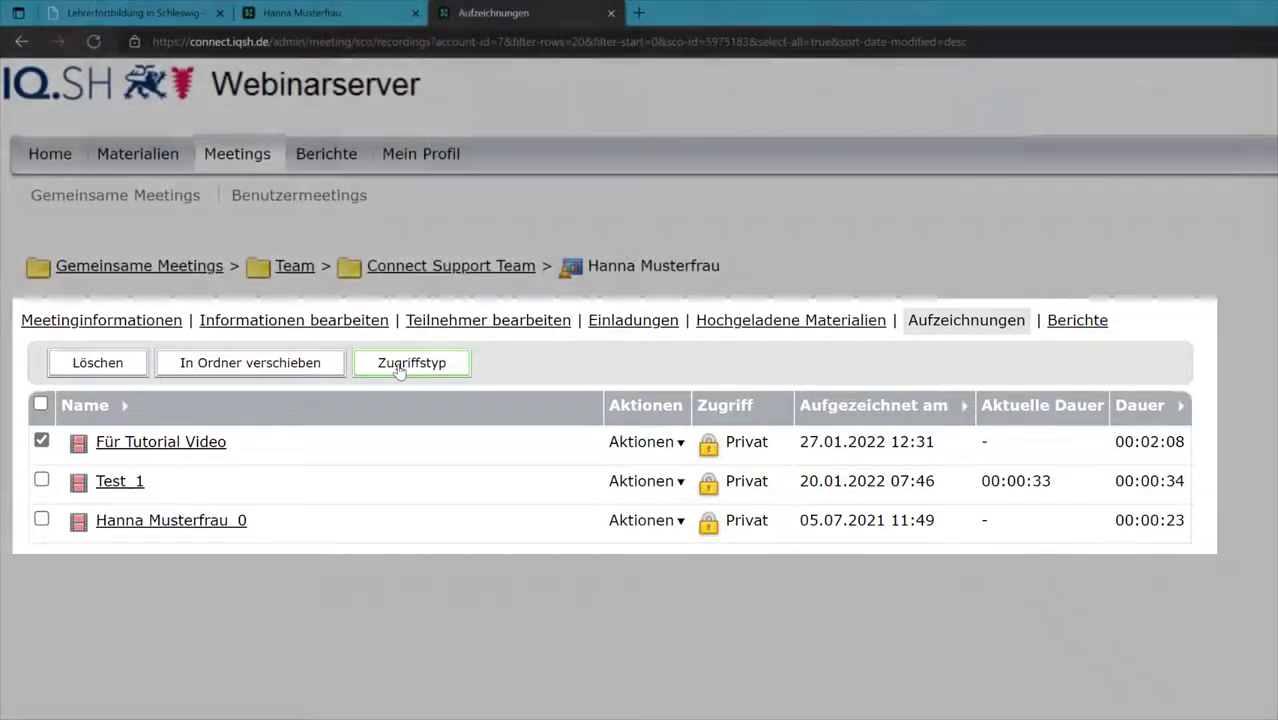
click(399, 364)
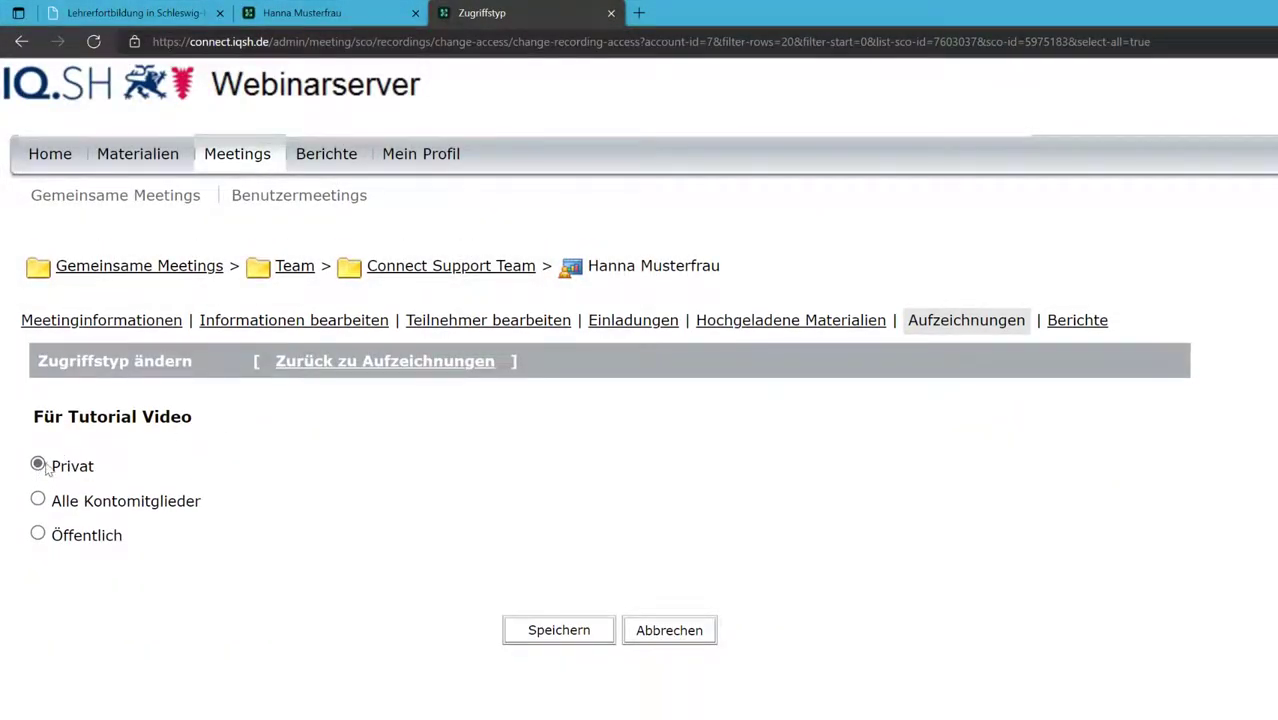
Step: Set Für Tutorial Video to Öffentlich, require a passcode, enter it, and save
click(38, 535)
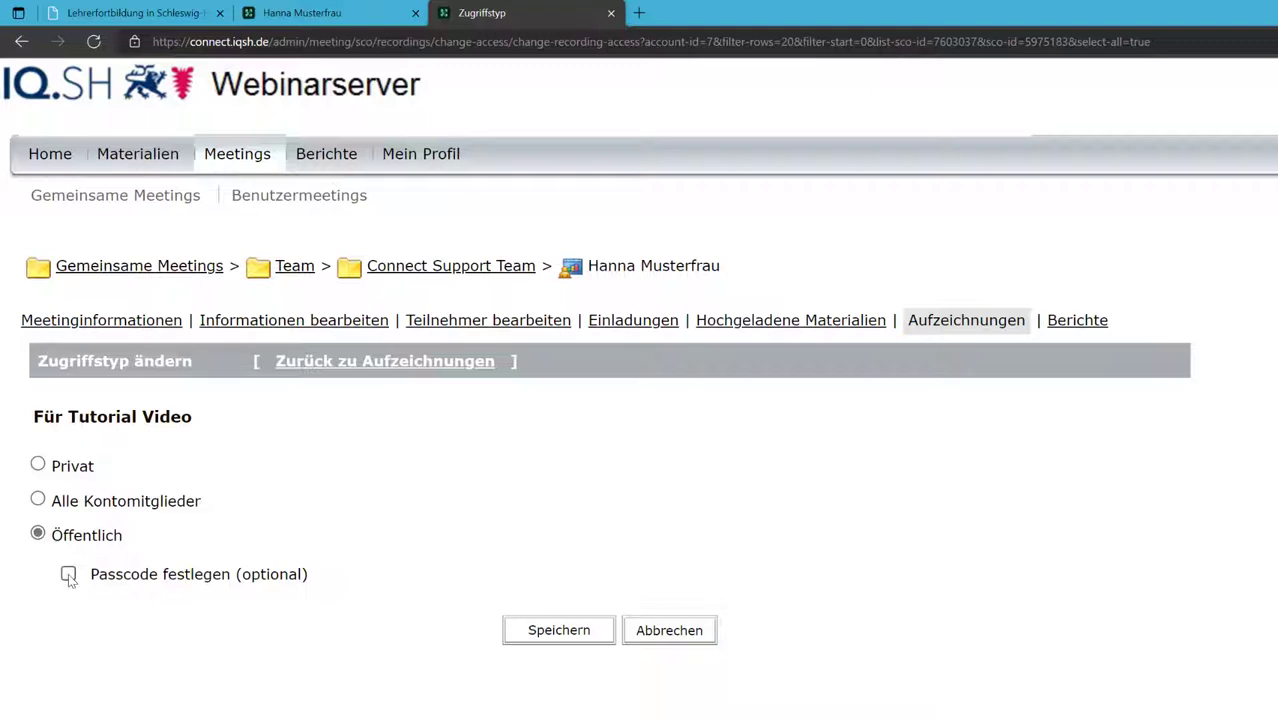
click(68, 576)
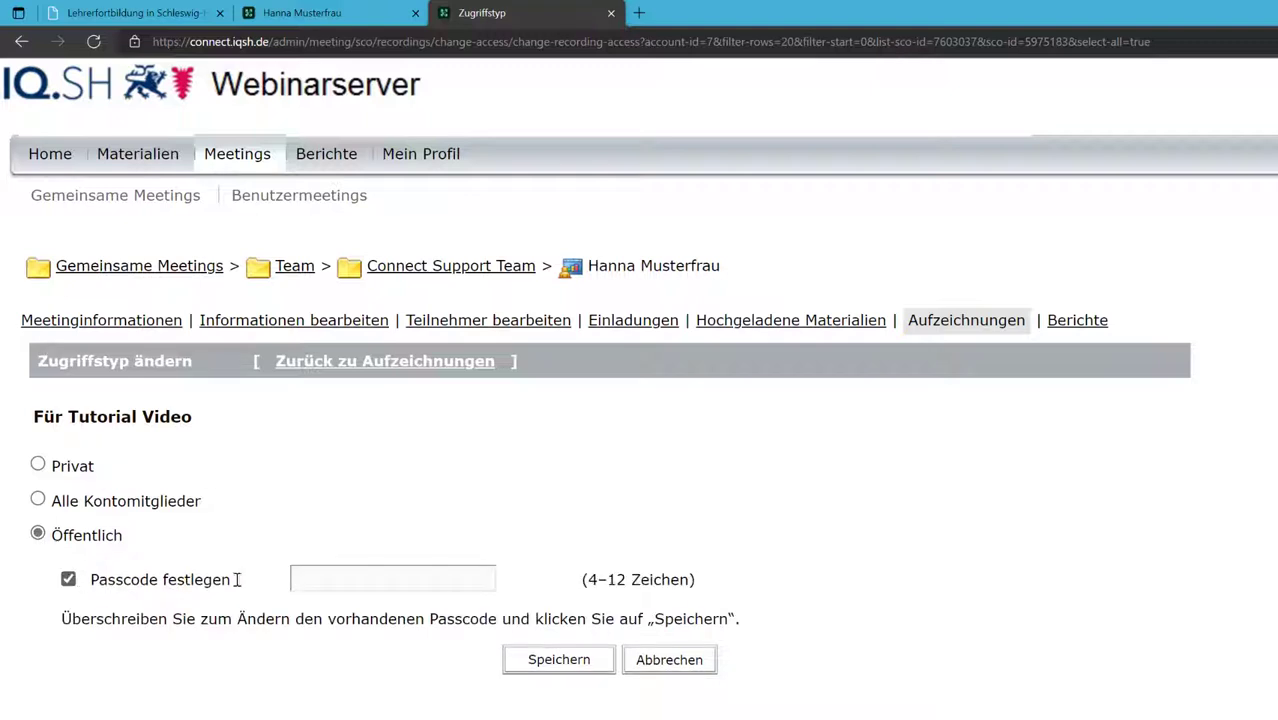
click(342, 578)
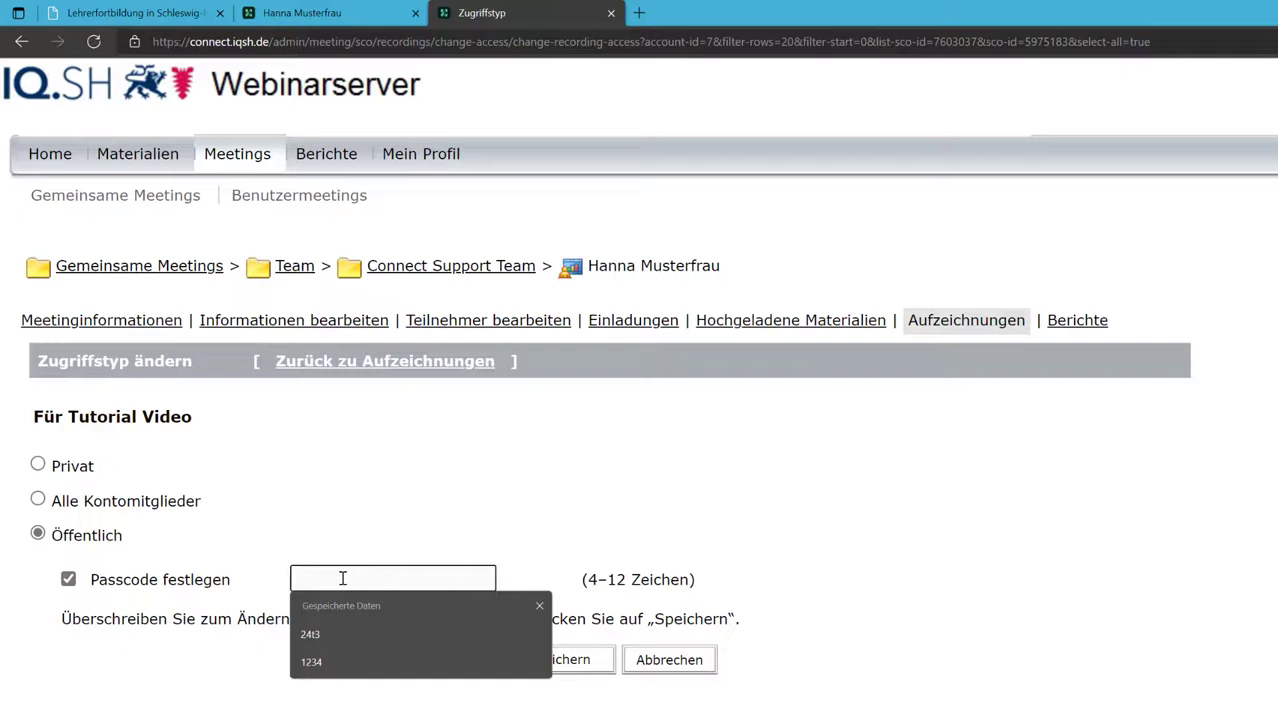
text(1234)
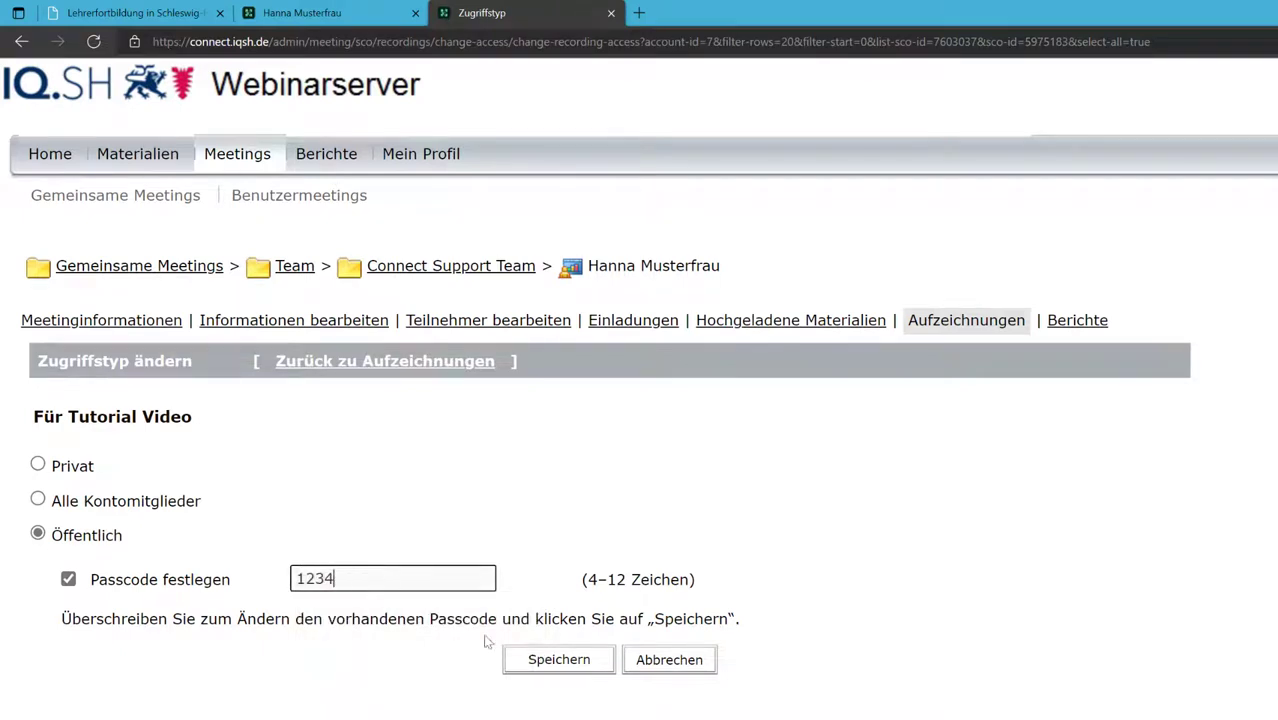
click(543, 660)
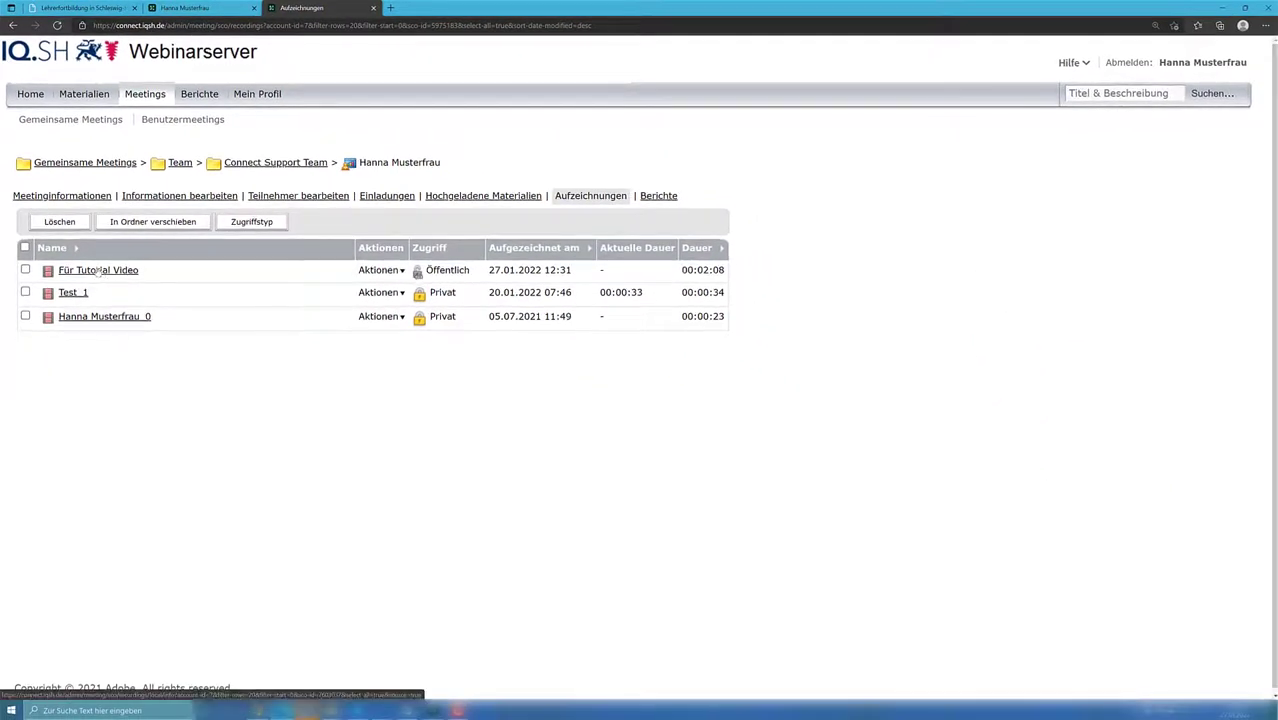
Step: Open Für Tutorial Video's details, select its URL für Ansicht, and follow the viewing link
click(91, 272)
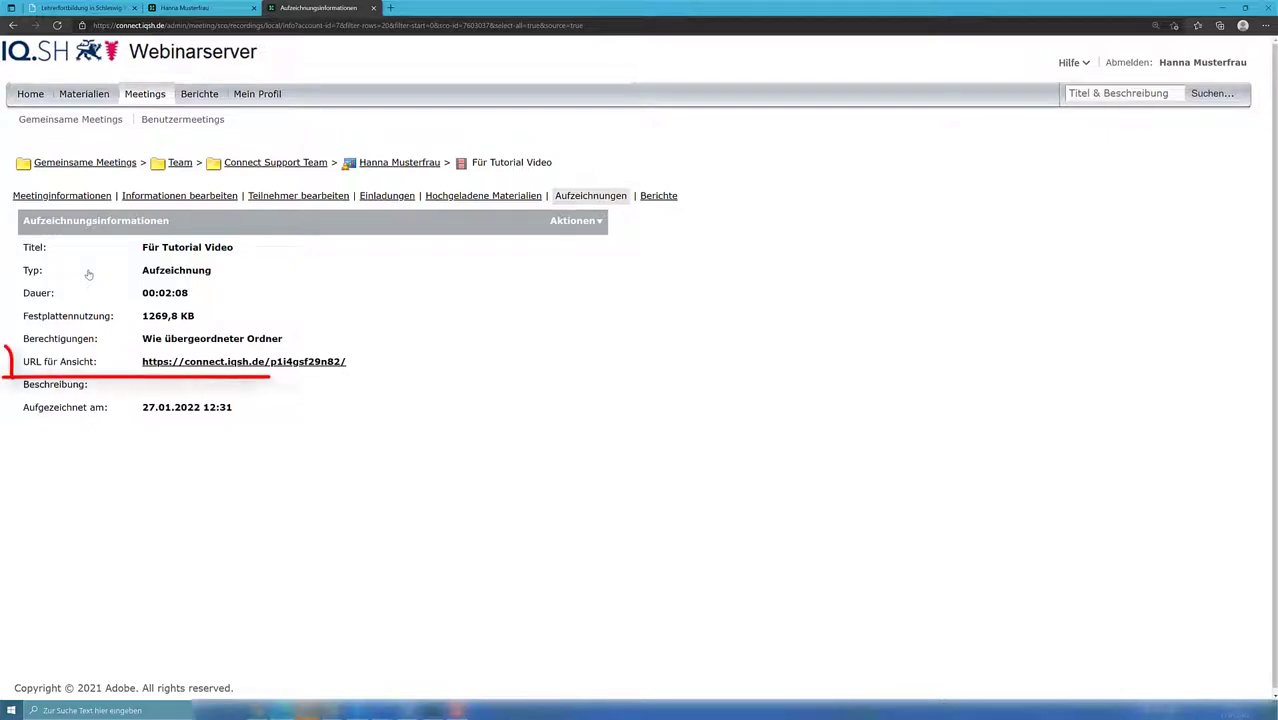
drag(23, 361, 380, 376)
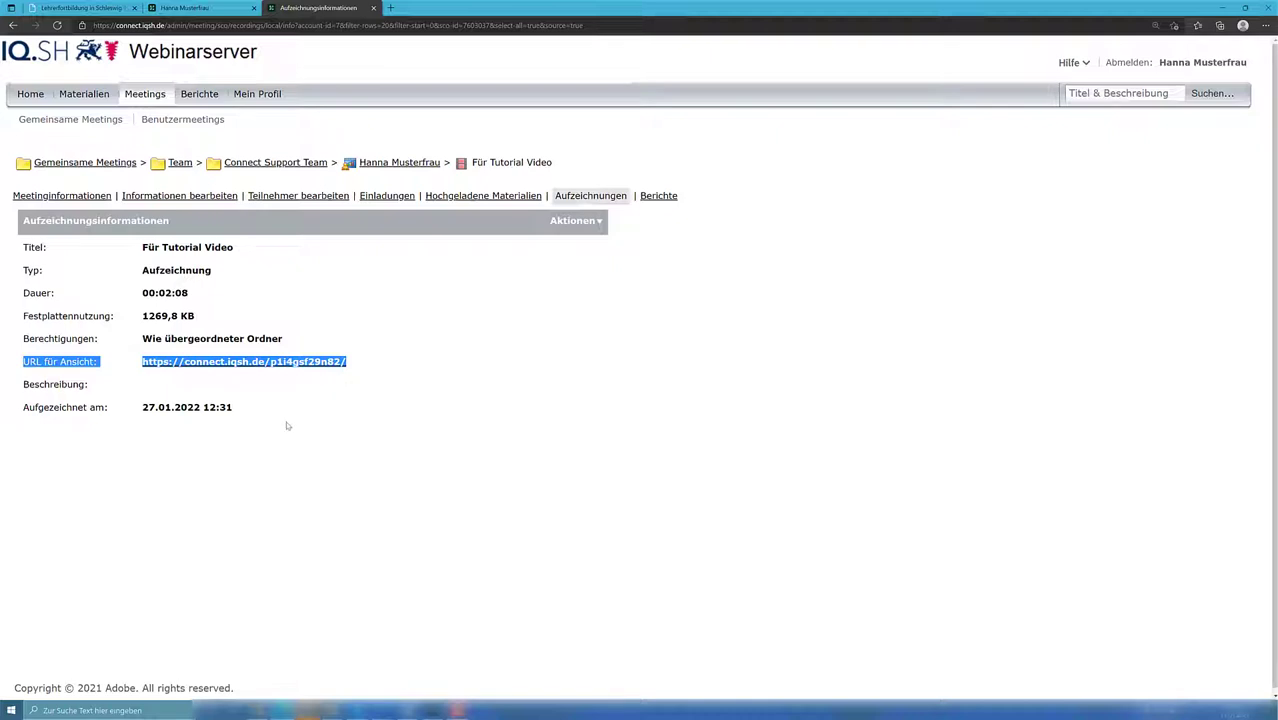
click(196, 457)
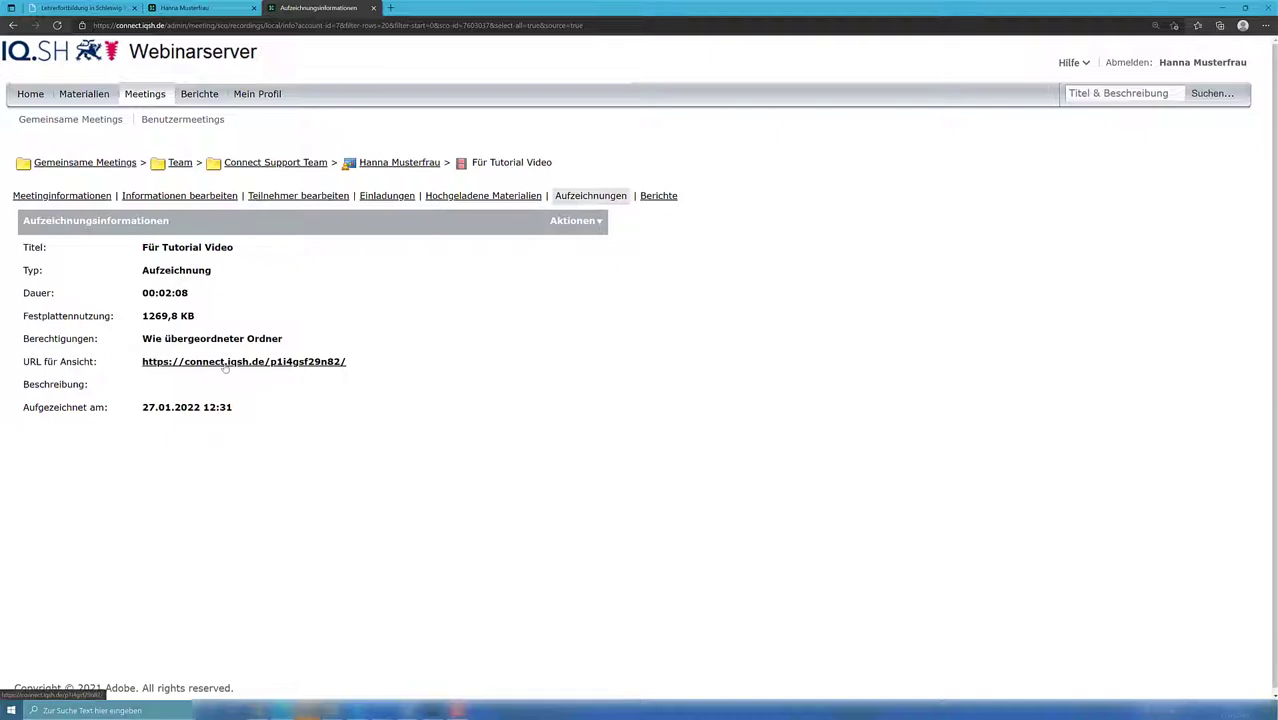
click(225, 366)
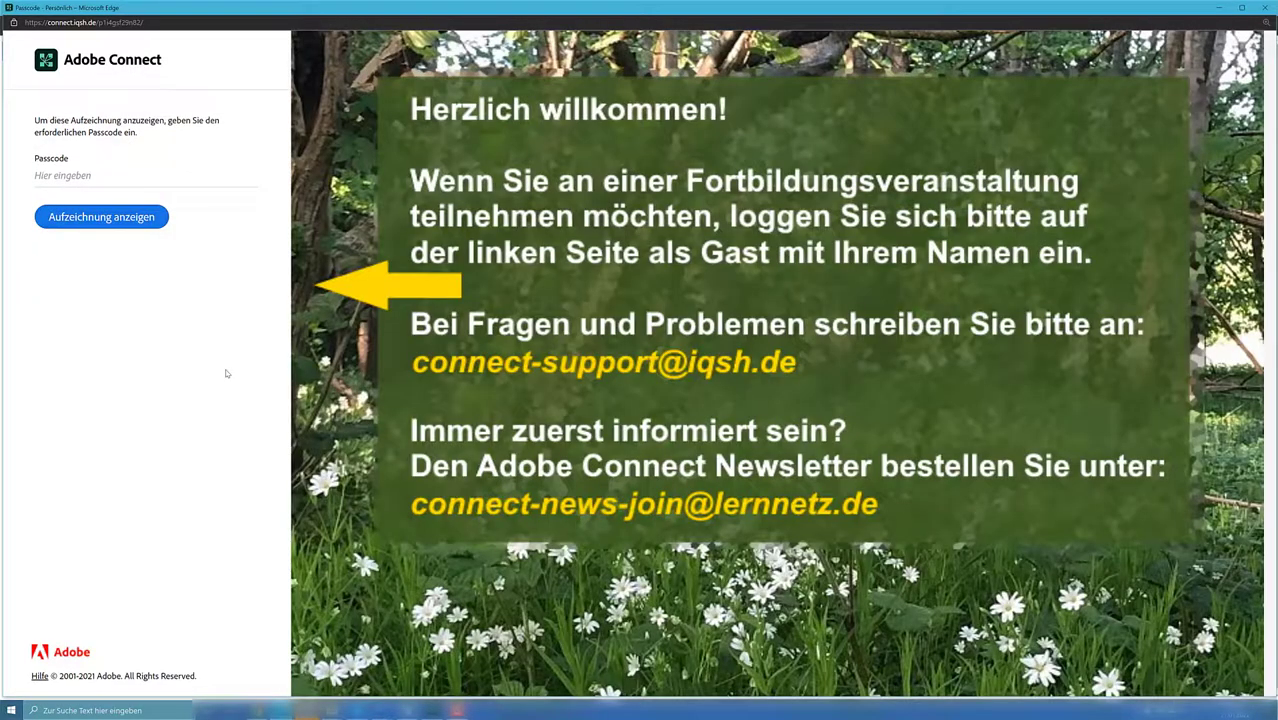
Step: Enter the recording's passcode, play it back, and jump ahead on the timeline
click(43, 176)
text(•••)
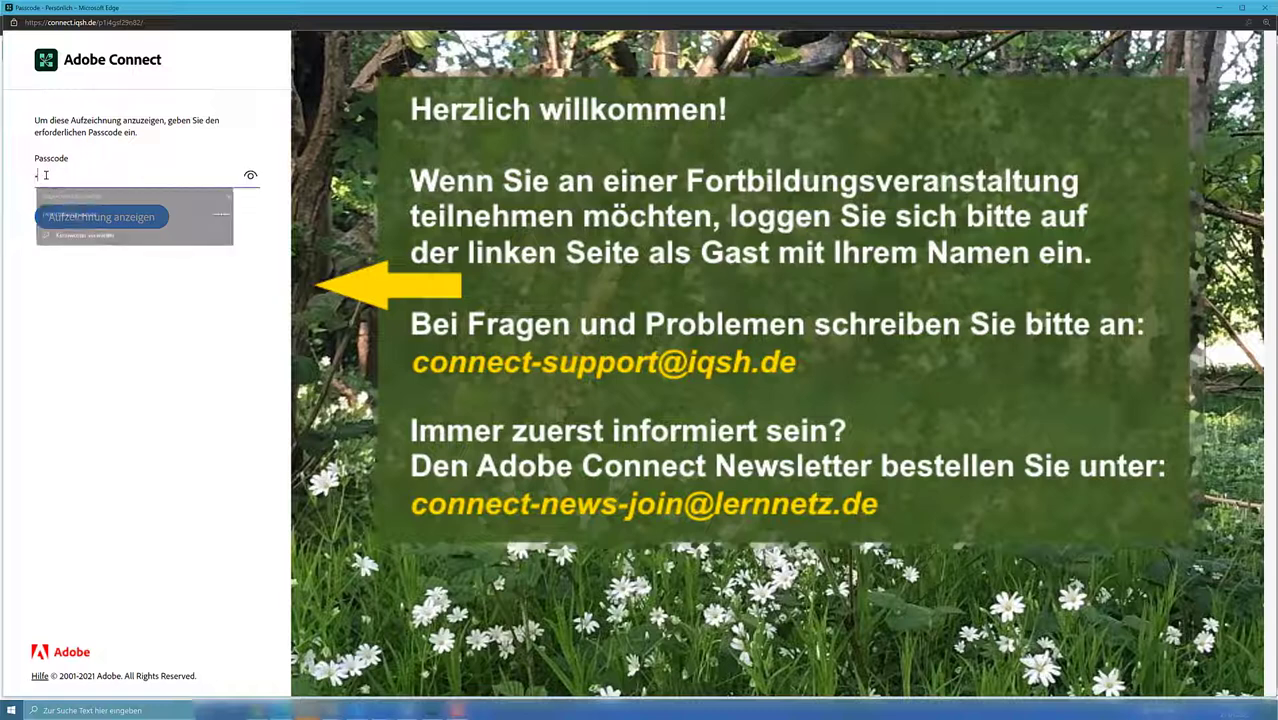
text(•)
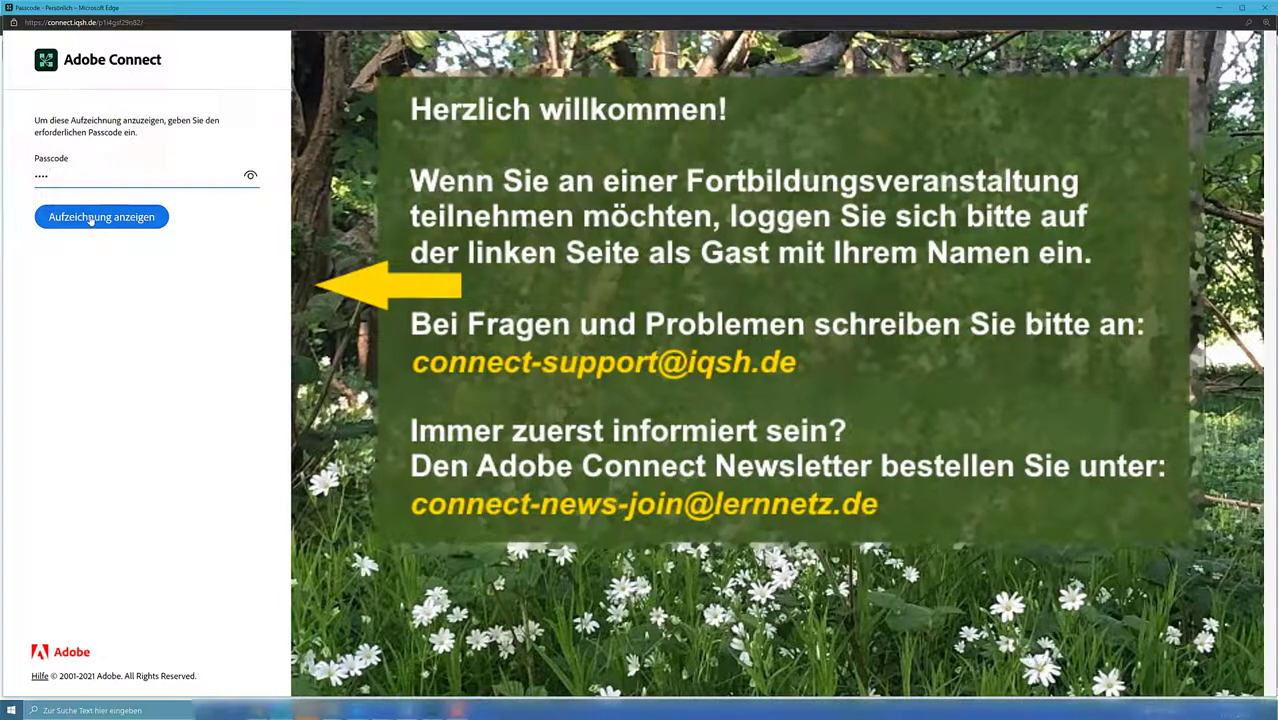
click(90, 218)
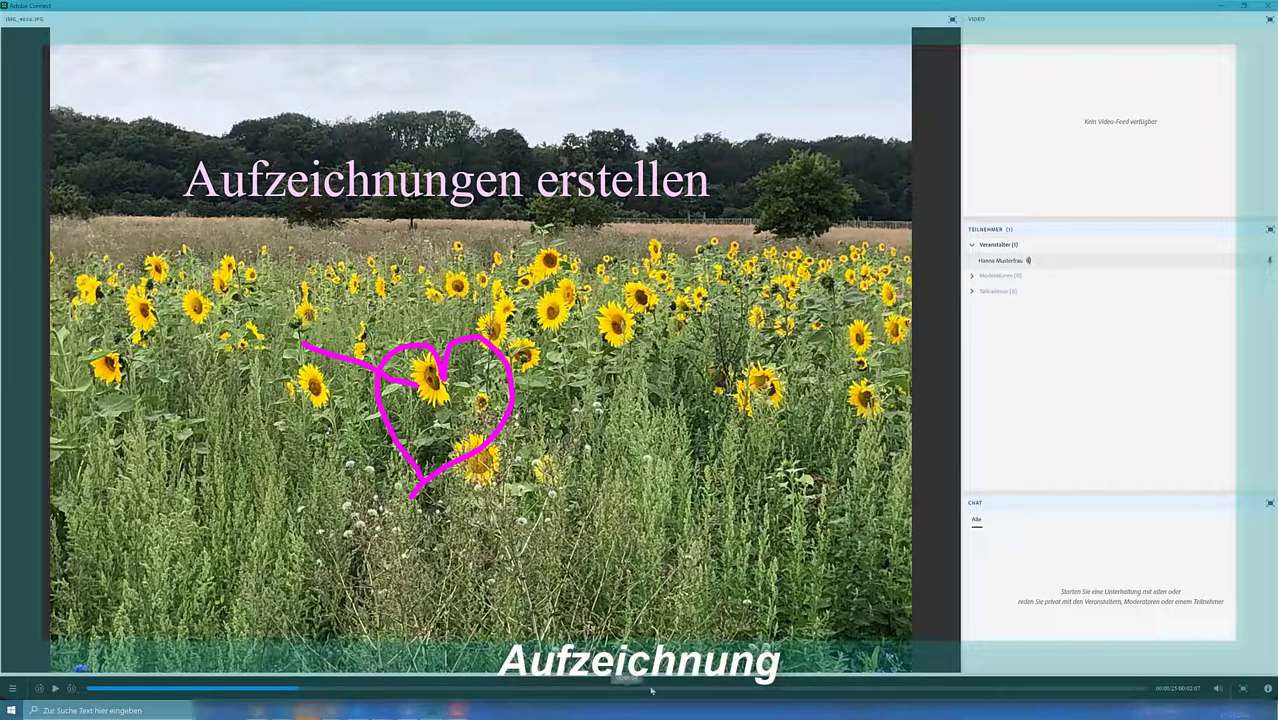
click(852, 689)
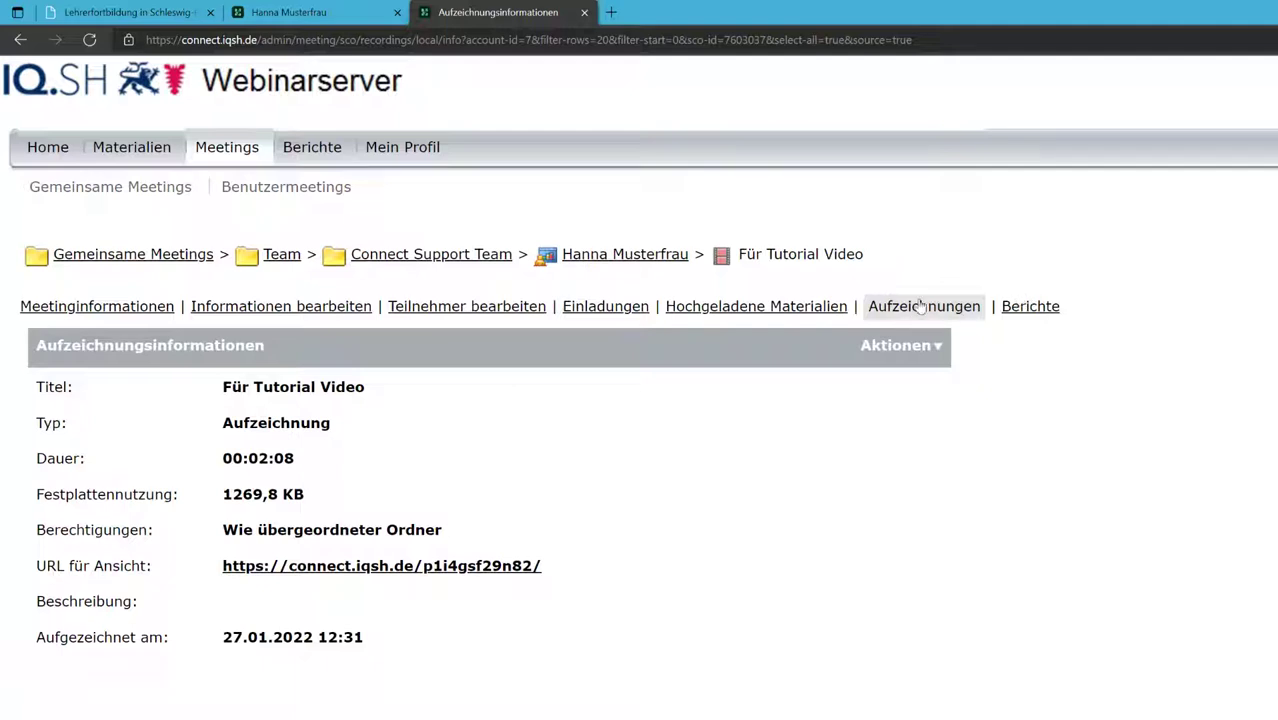
Step: Choose Aufzeichnung bearbeiten for Für Tutorial Video from Aktionen and enter its passcode
click(926, 308)
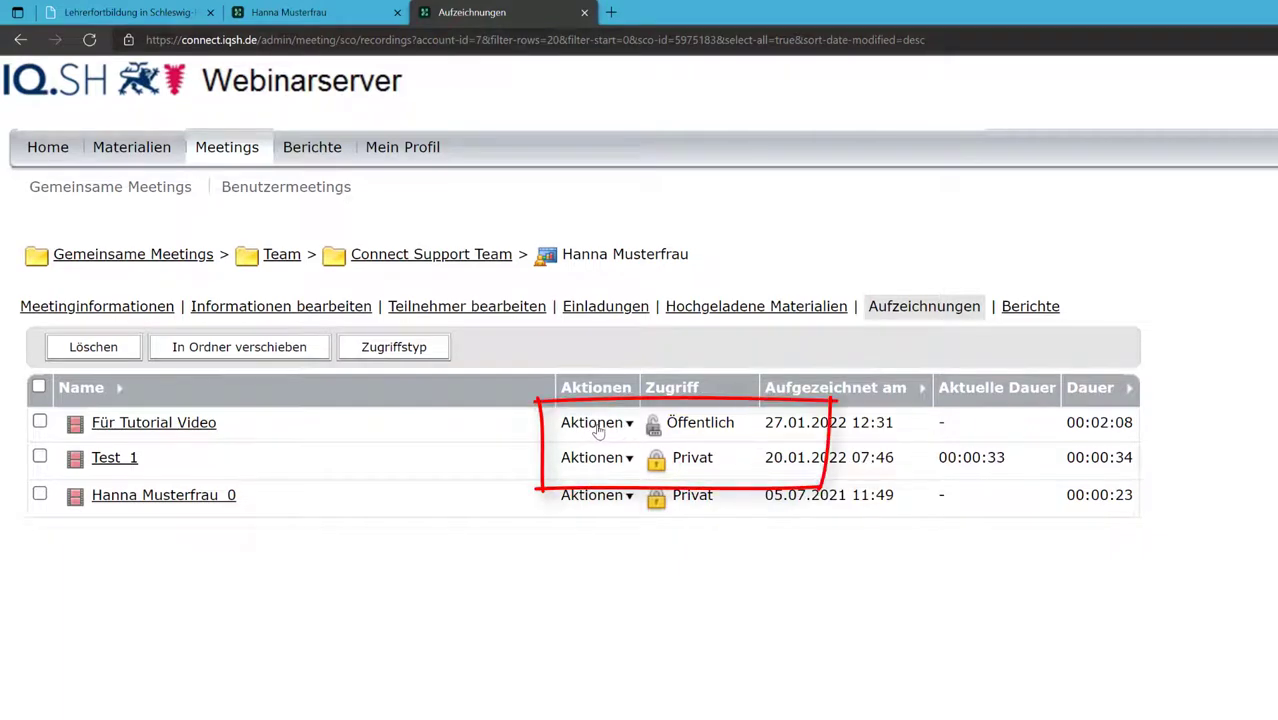
click(596, 424)
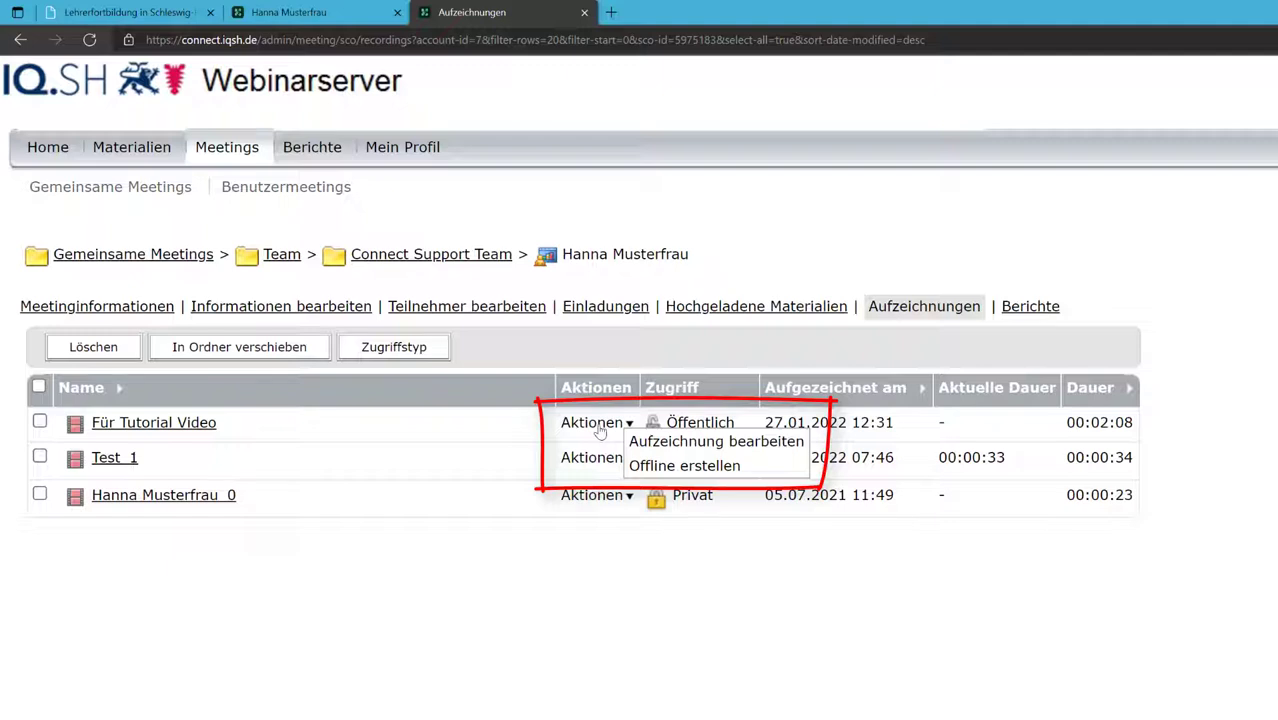
click(710, 450)
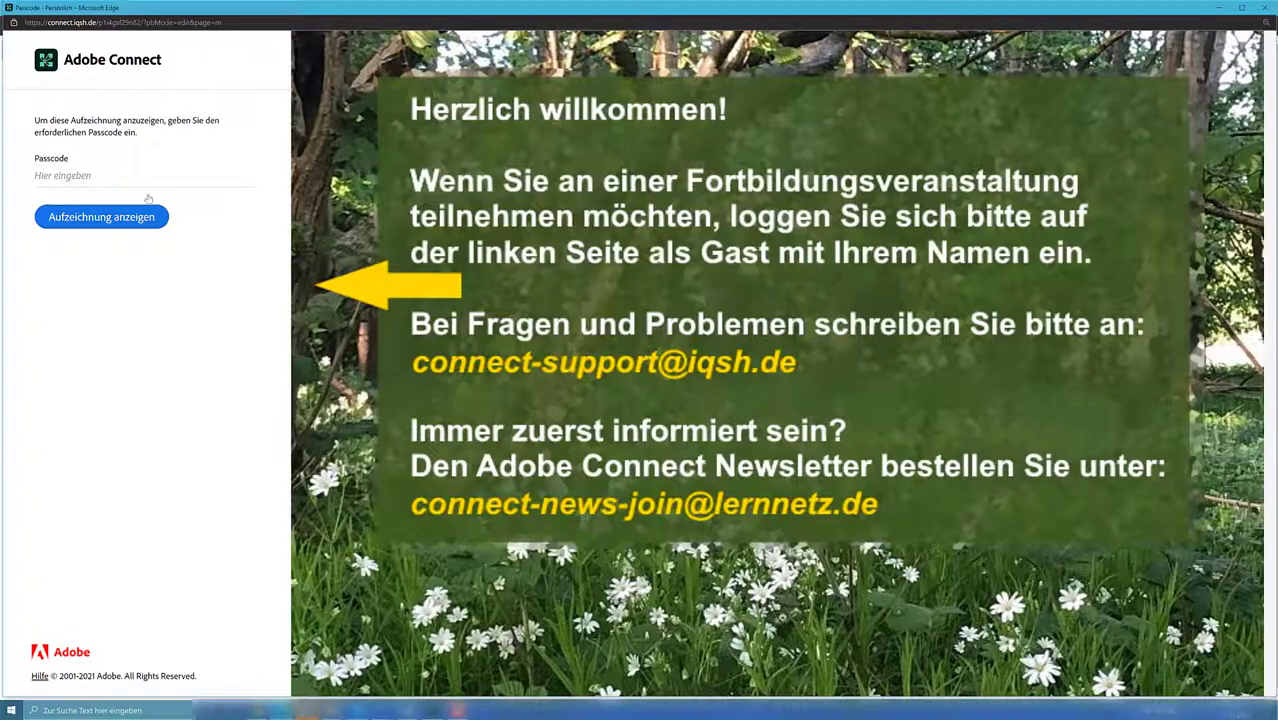
click(112, 174)
text(••)
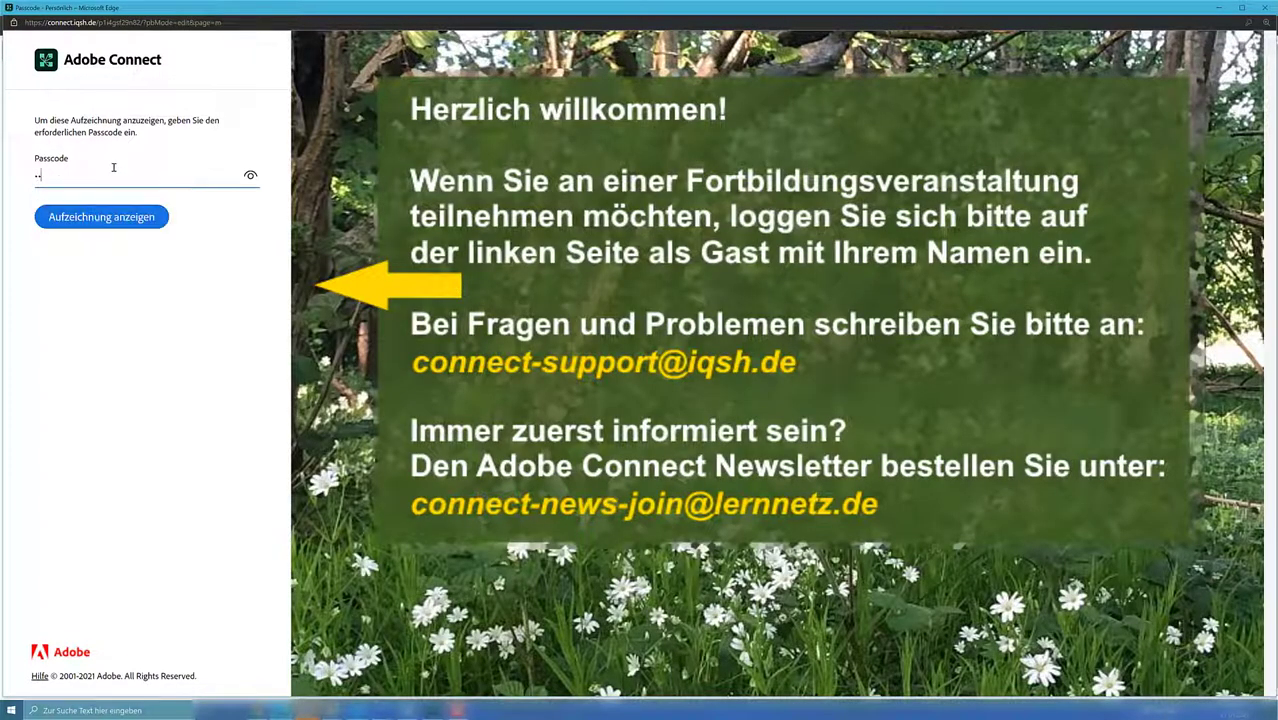
click(118, 220)
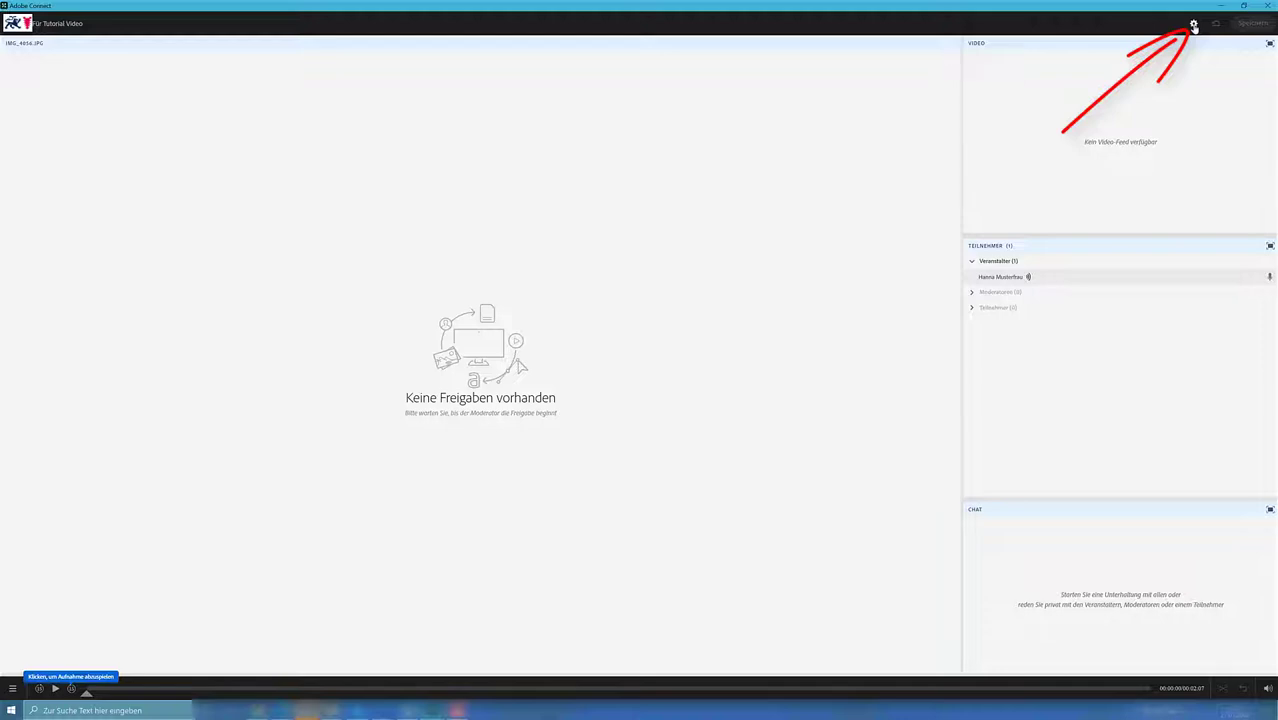
Step: Hide Teilnehmernamen, Chat-Pod and Teilnehmer-Pod during playback, then save the recording edits
click(1193, 25)
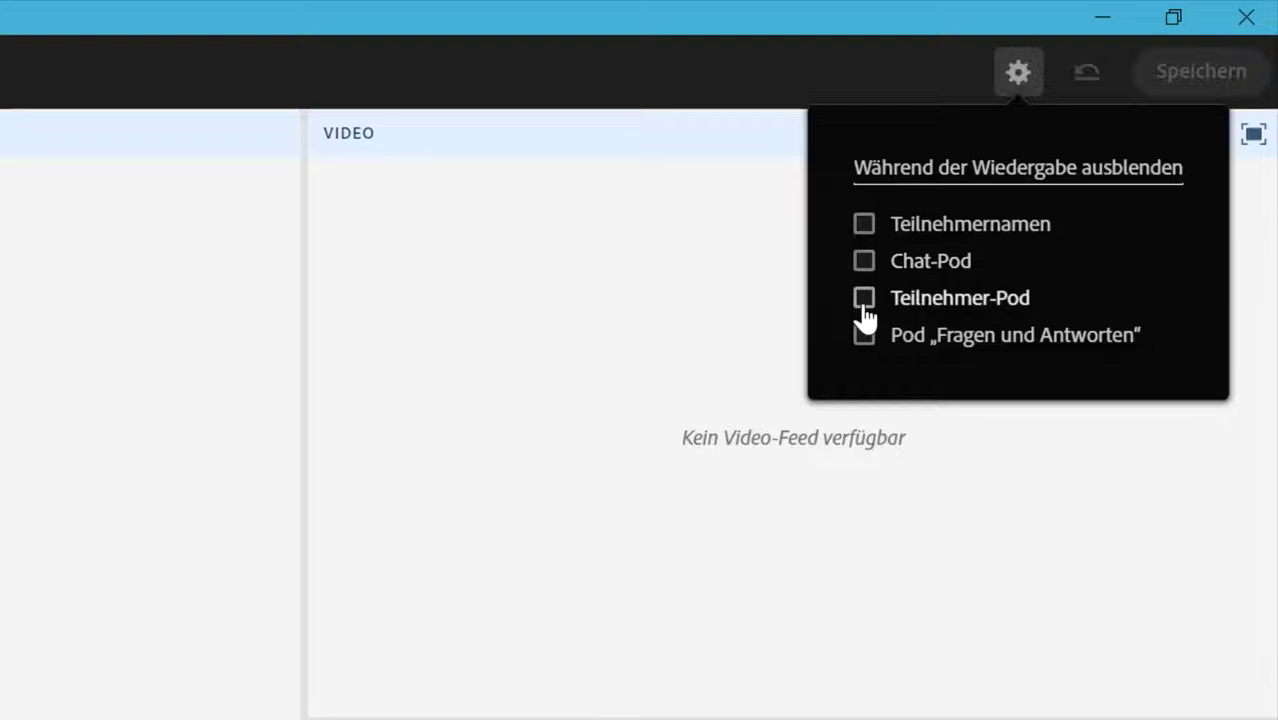
click(864, 225)
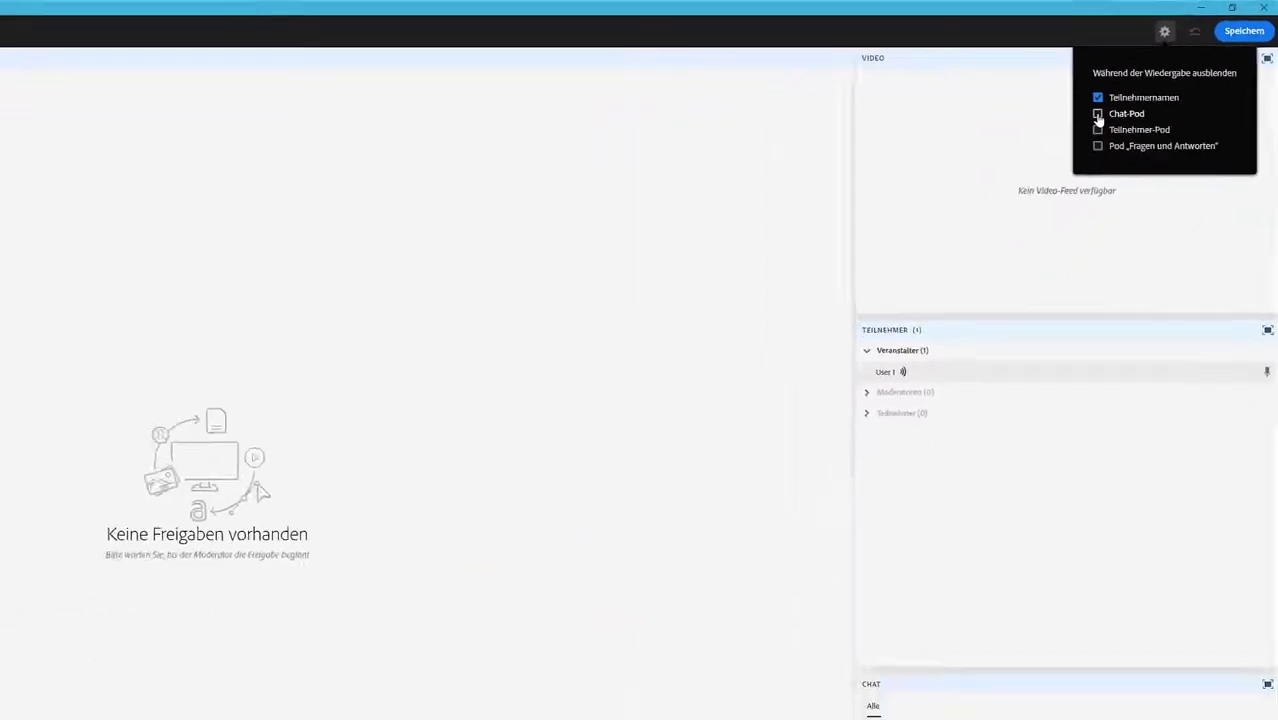
click(1098, 114)
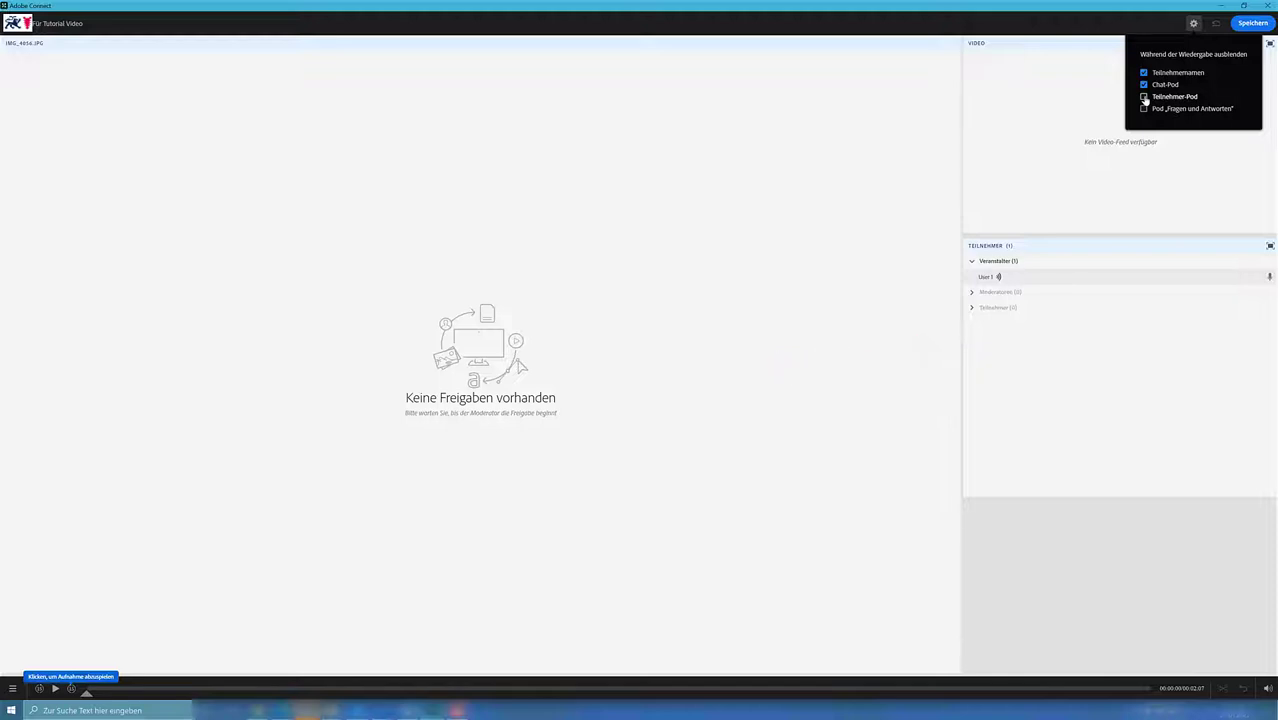
click(1144, 97)
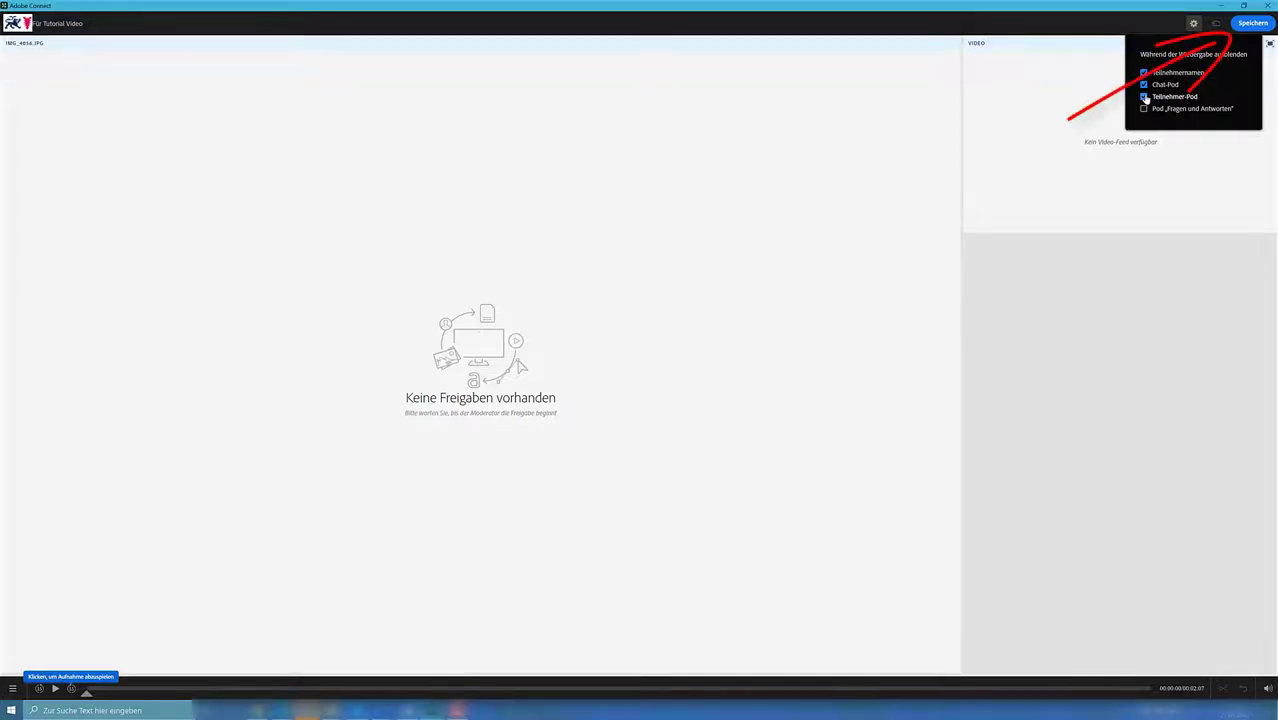
click(1250, 25)
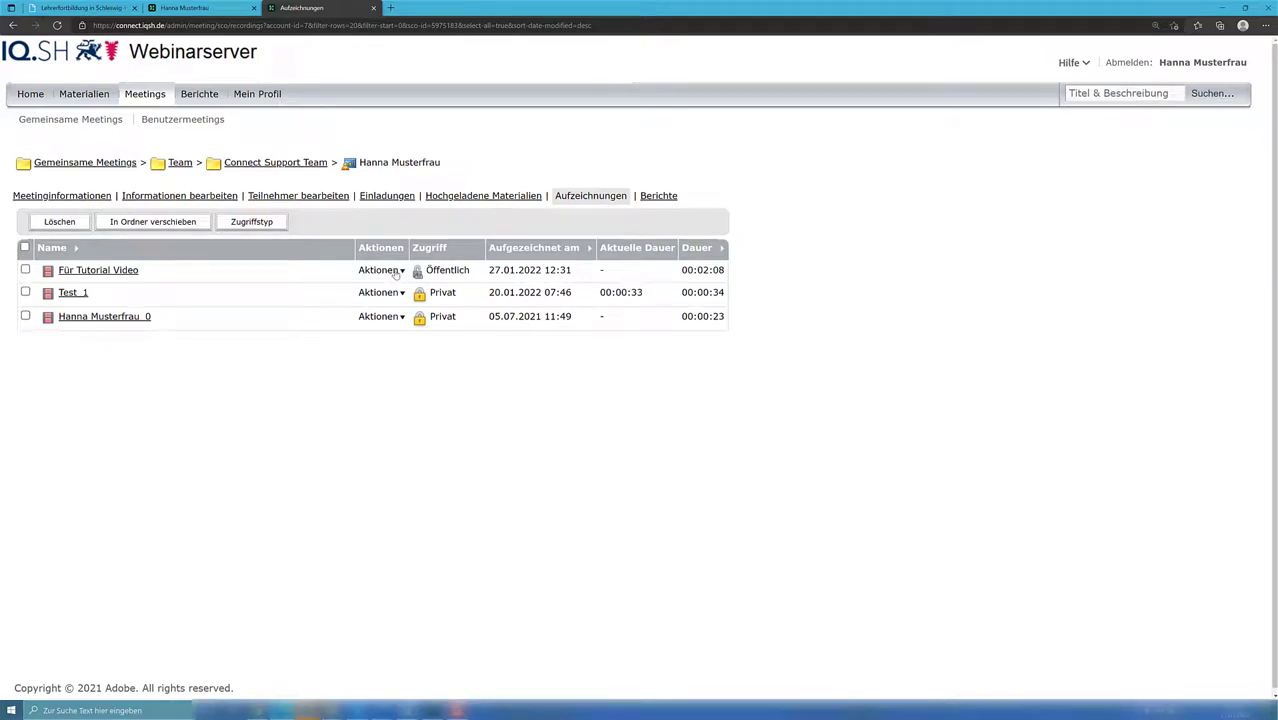
Step: Choose Offline erstellen from the Aktionen menu of Für Tutorial Video
click(396, 272)
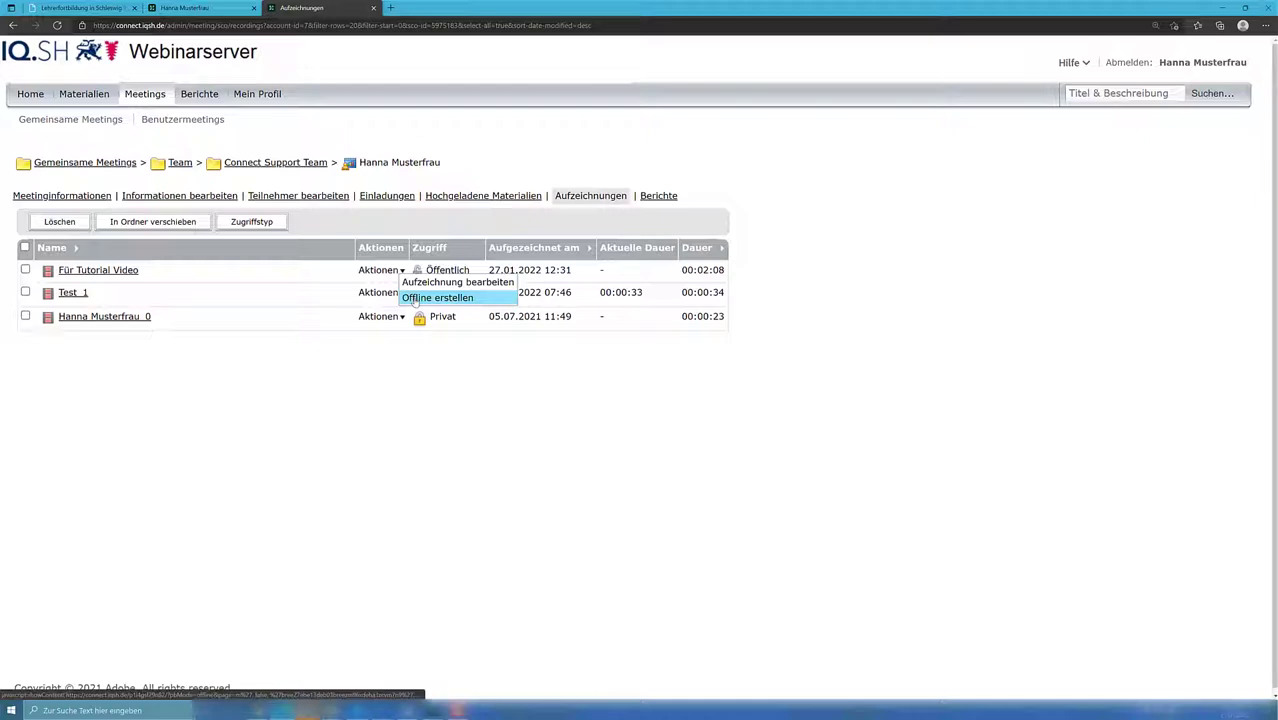
click(415, 299)
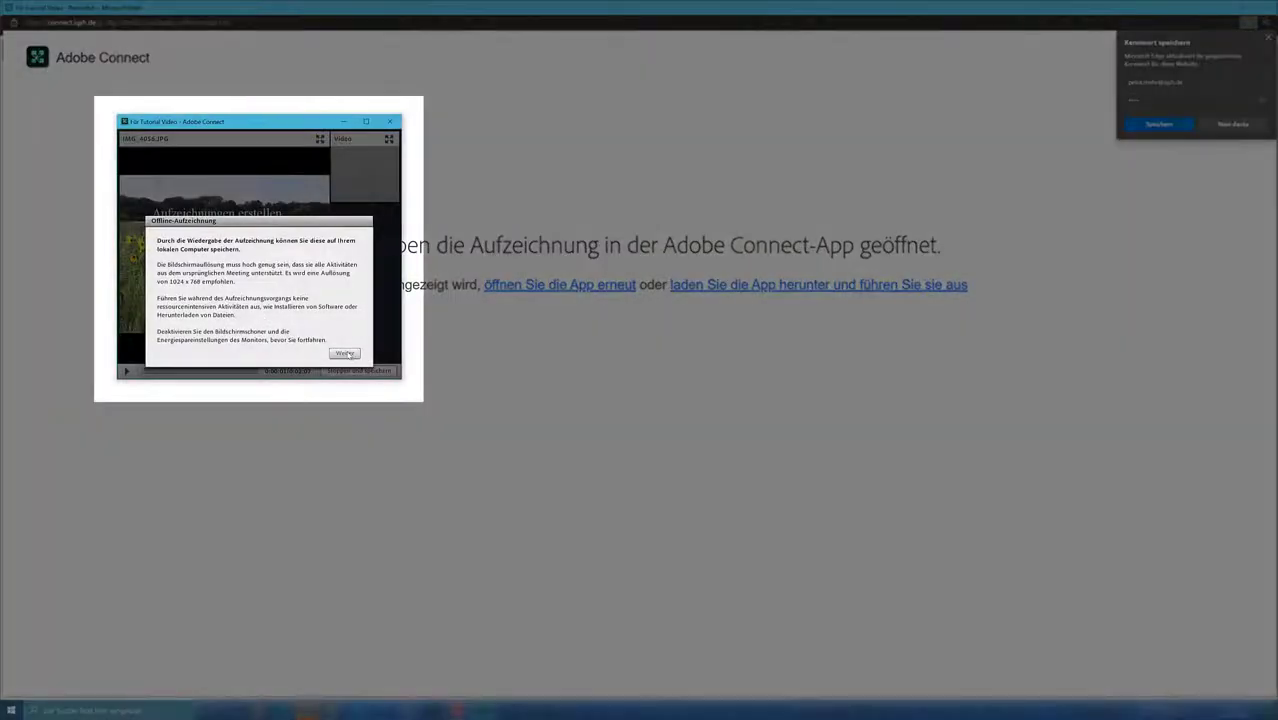
Step: Continue to the offline recording settings and maximize the Adobe Connect recording window
click(344, 354)
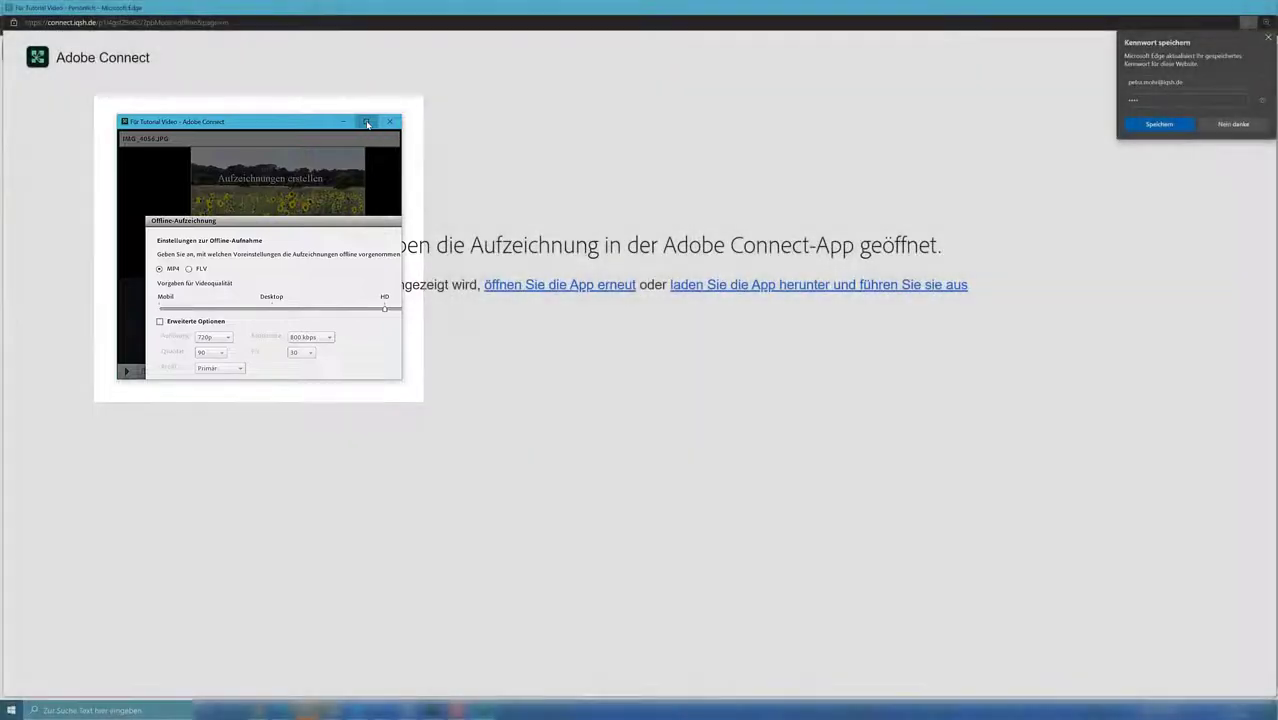
click(367, 122)
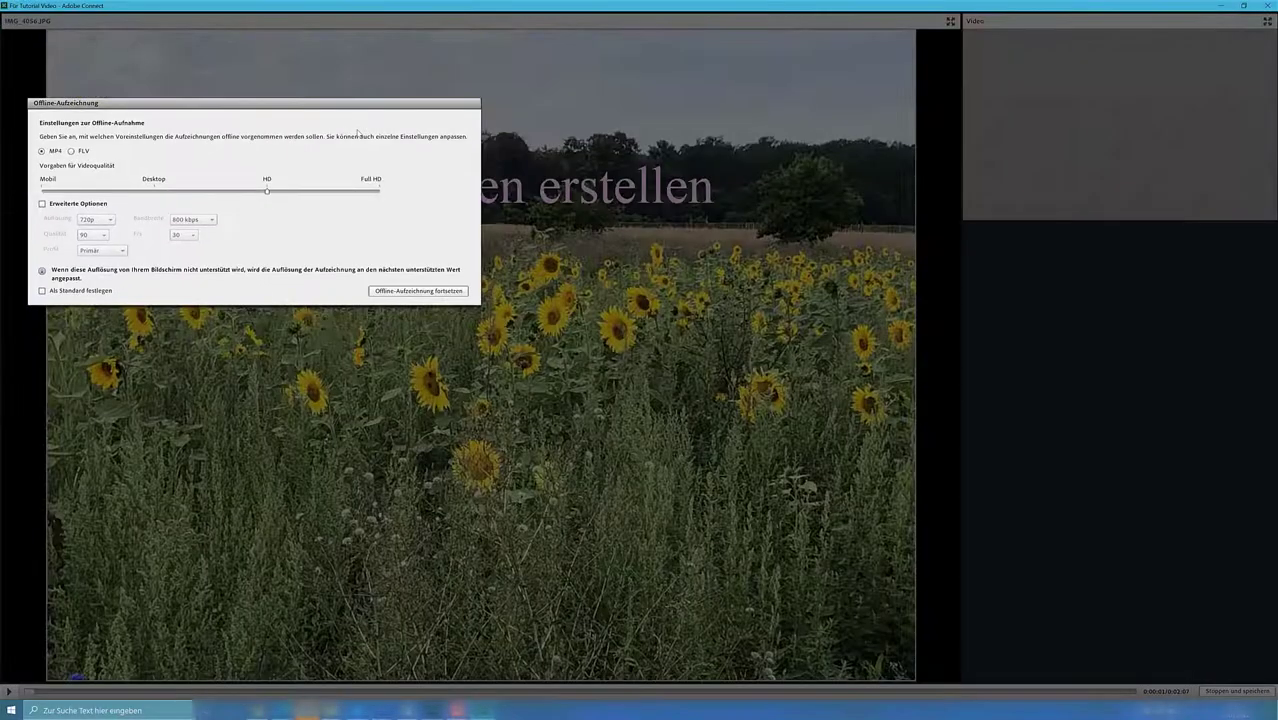